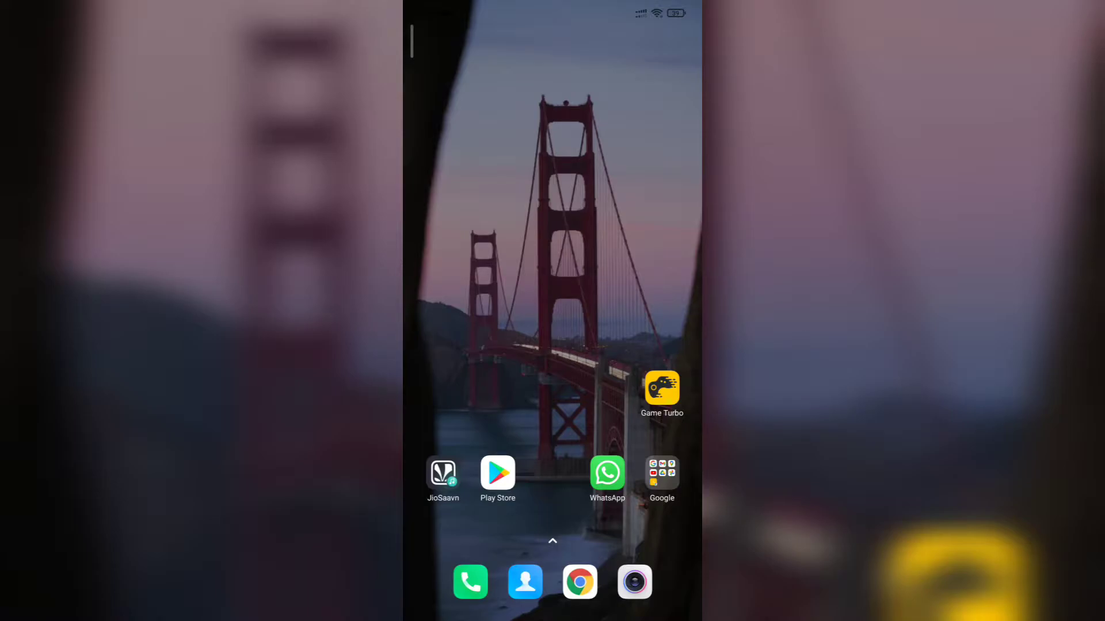
Launch Chrome from the dock to load pizzahut.co.in with its location prompt.
{"action": "left_click", "coordinate": [580, 583]}
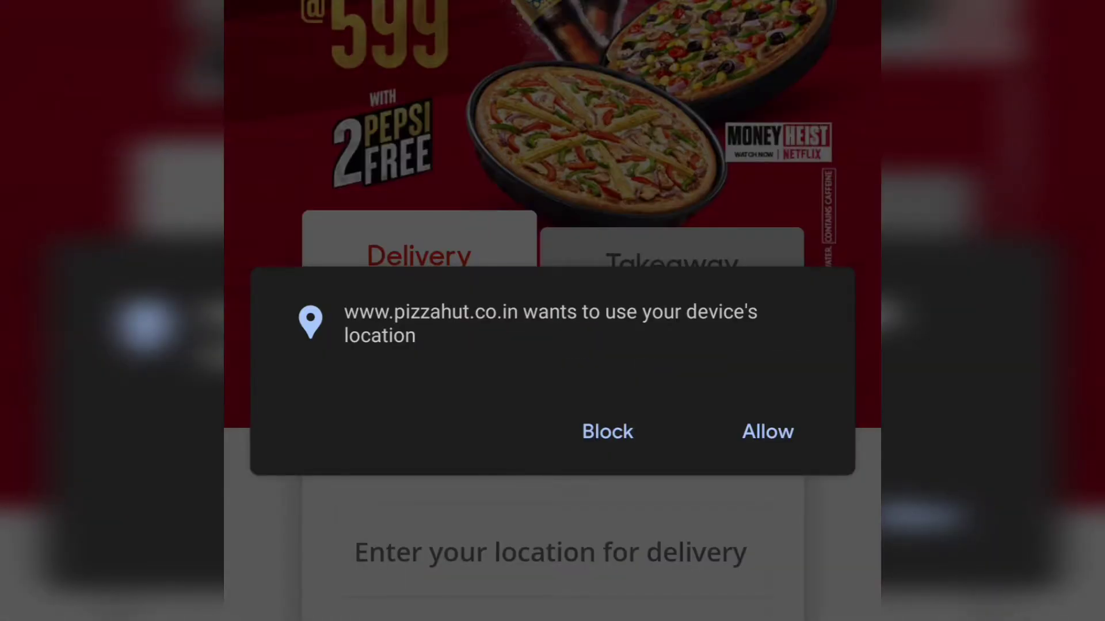
Allow pizzahut.co.in location access, then retry repeatedly past the 'can't ask for permission' error.
{"action": "left_click", "coordinate": [767, 432]}
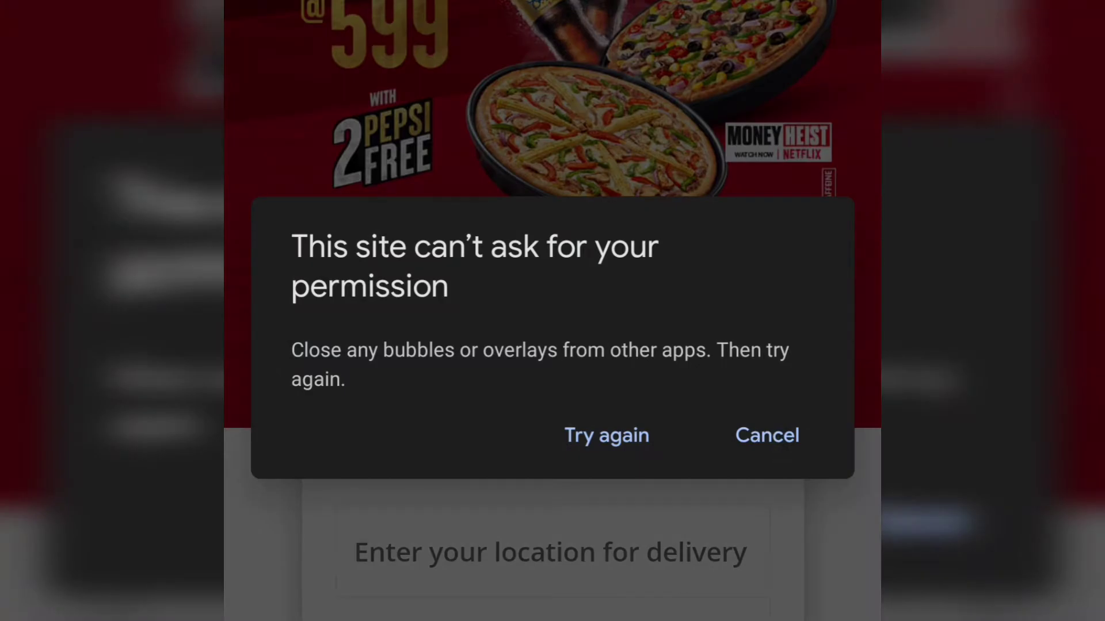
{"action": "left_click", "coordinate": [606, 435]}
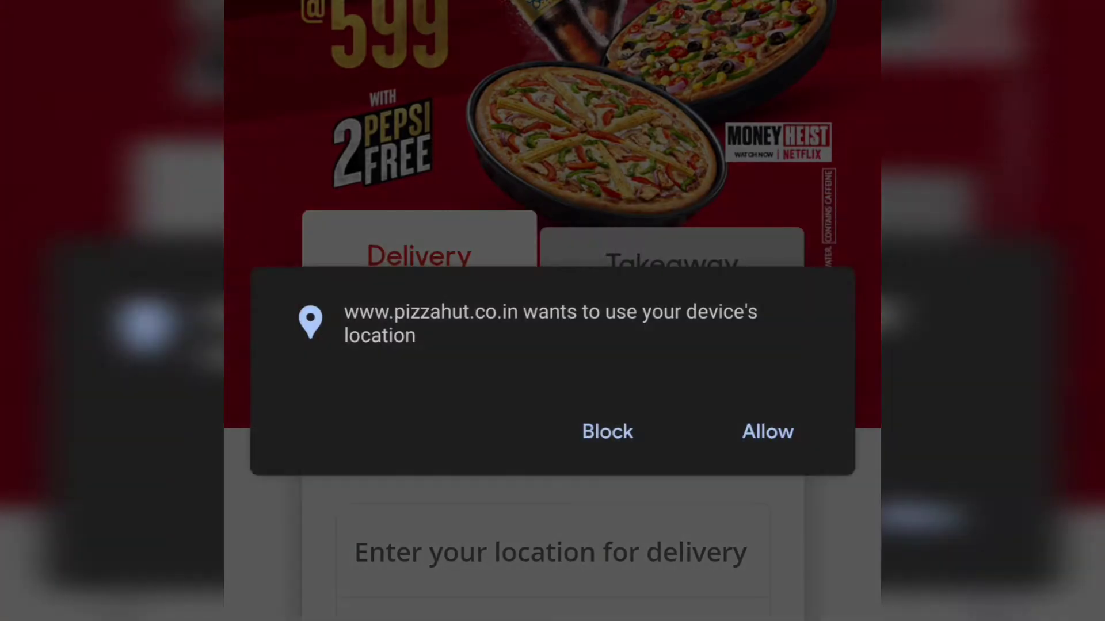
{"action": "left_click", "coordinate": [767, 431]}
{"action": "left_click", "coordinate": [640, 438]}
{"action": "left_click", "coordinate": [767, 432]}
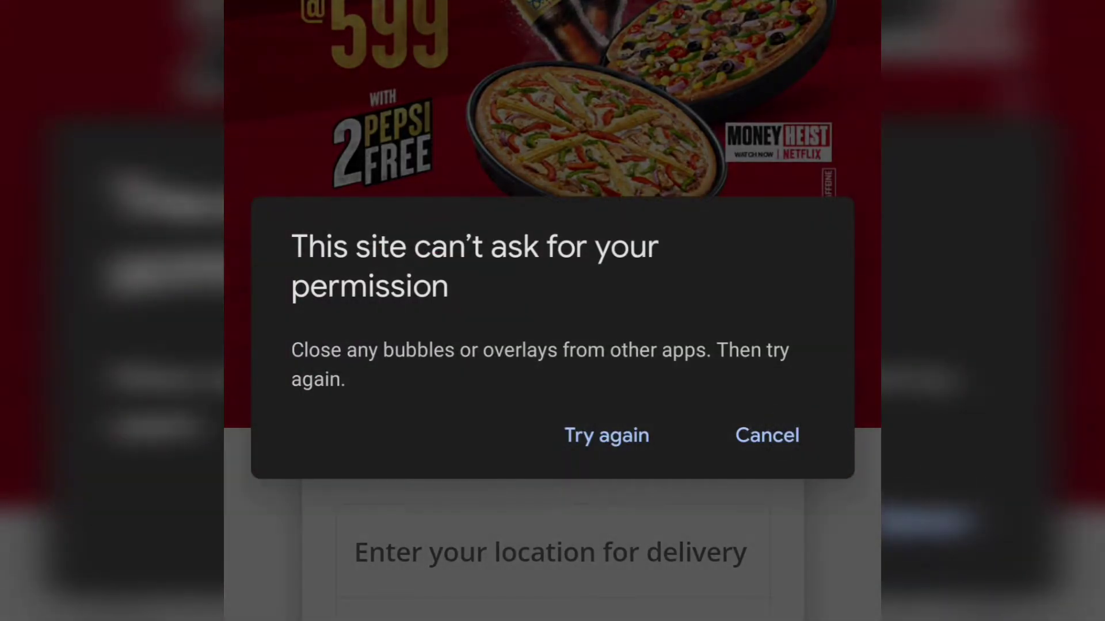
{"action": "left_click", "coordinate": [619, 426]}
{"action": "left_click", "coordinate": [768, 432]}
{"action": "left_click", "coordinate": [623, 449]}
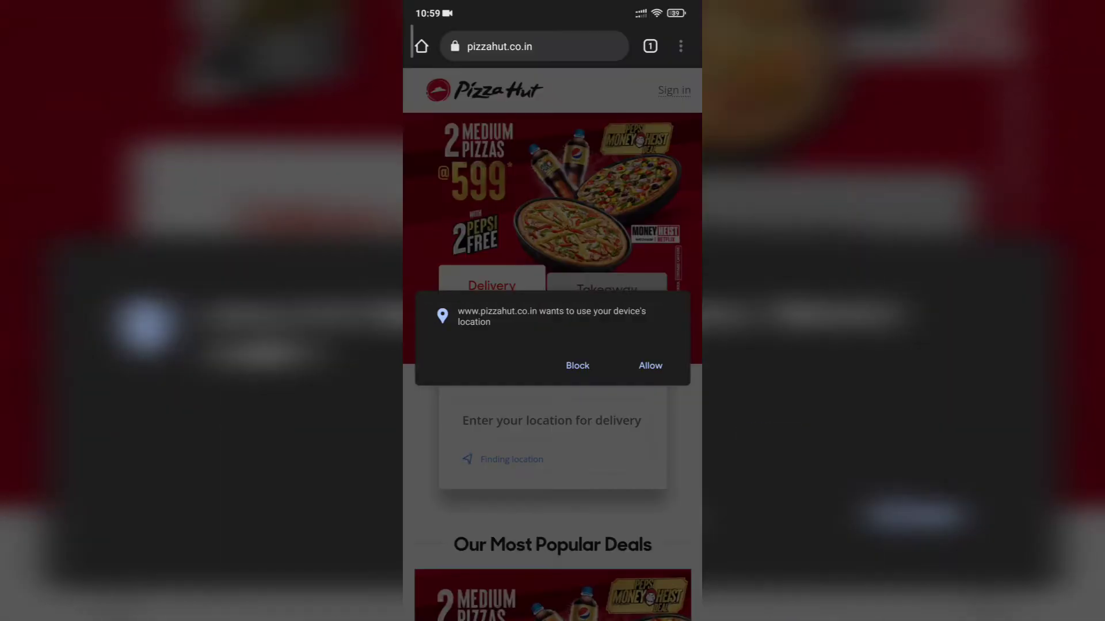
Open device Settings from the shade and go to Apps > Manage apps to find Chrome.
{"action": "left_click_drag", "start_coordinate": [552, 9], "coordinate": [552, 260]}
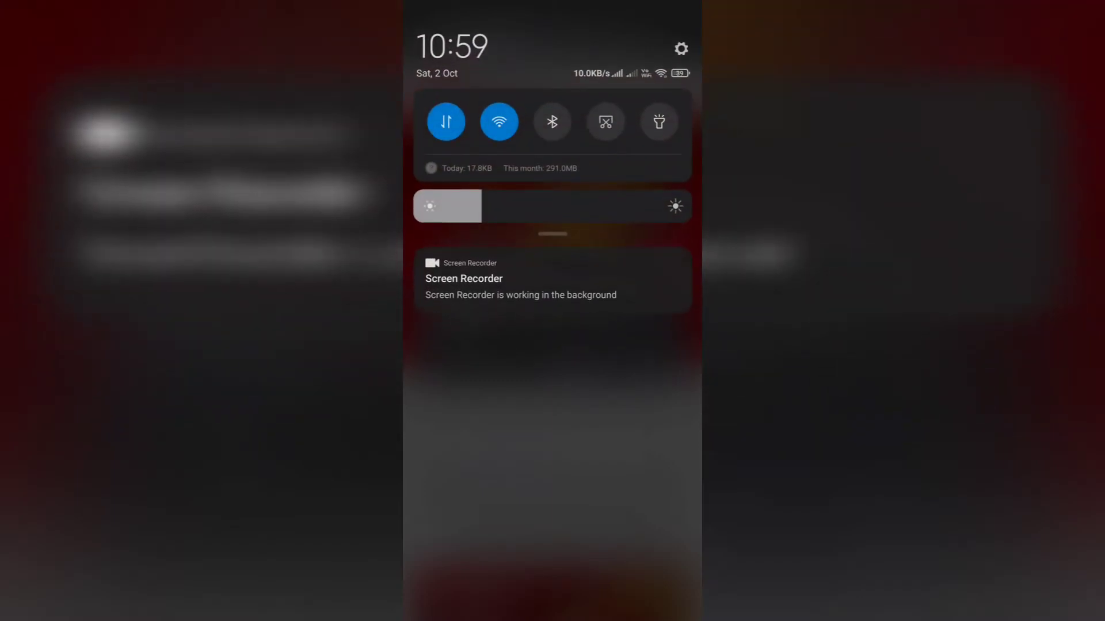
{"action": "left_click", "coordinate": [671, 54]}
{"action": "scroll", "coordinate": [587, 303], "scroll_direction": "up", "scroll_amount": 5}
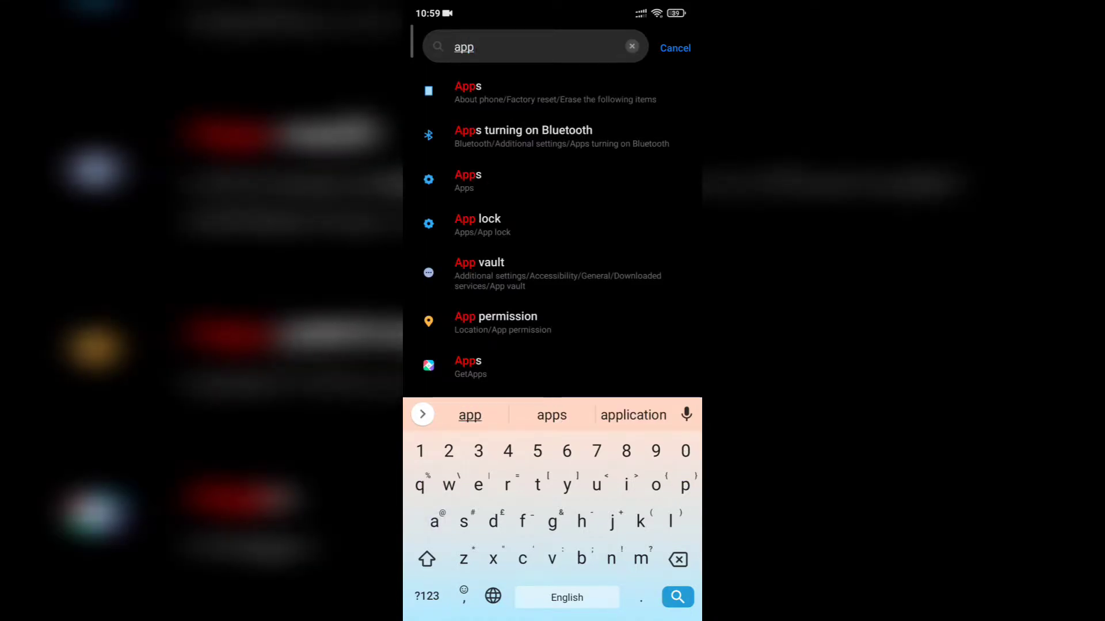
{"action": "key", "text": "Return"}
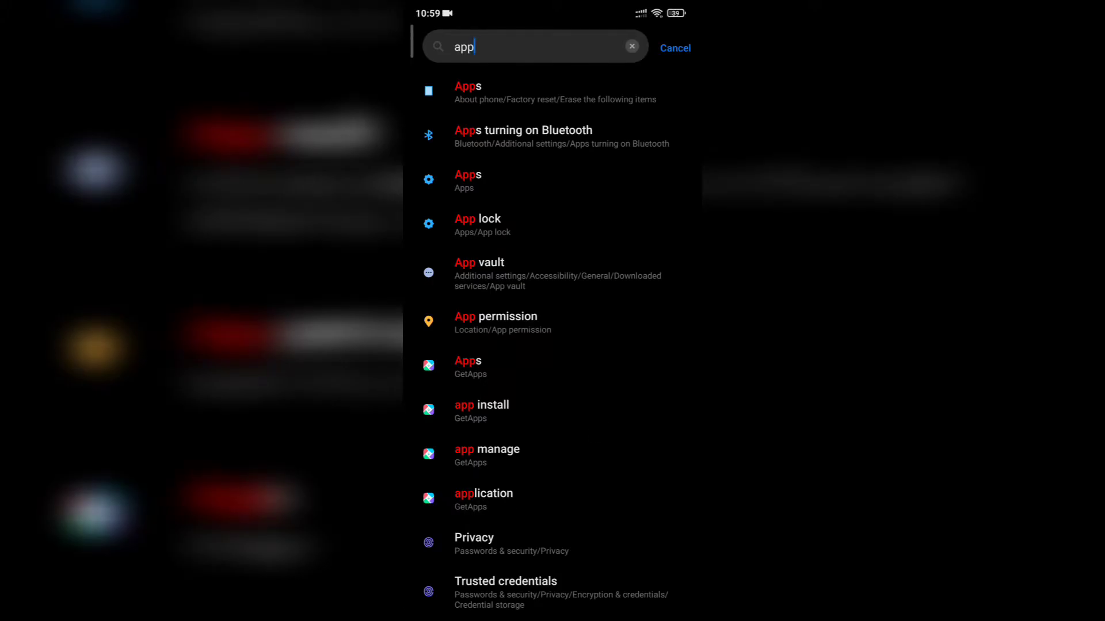
{"action": "key", "text": "Escape"}
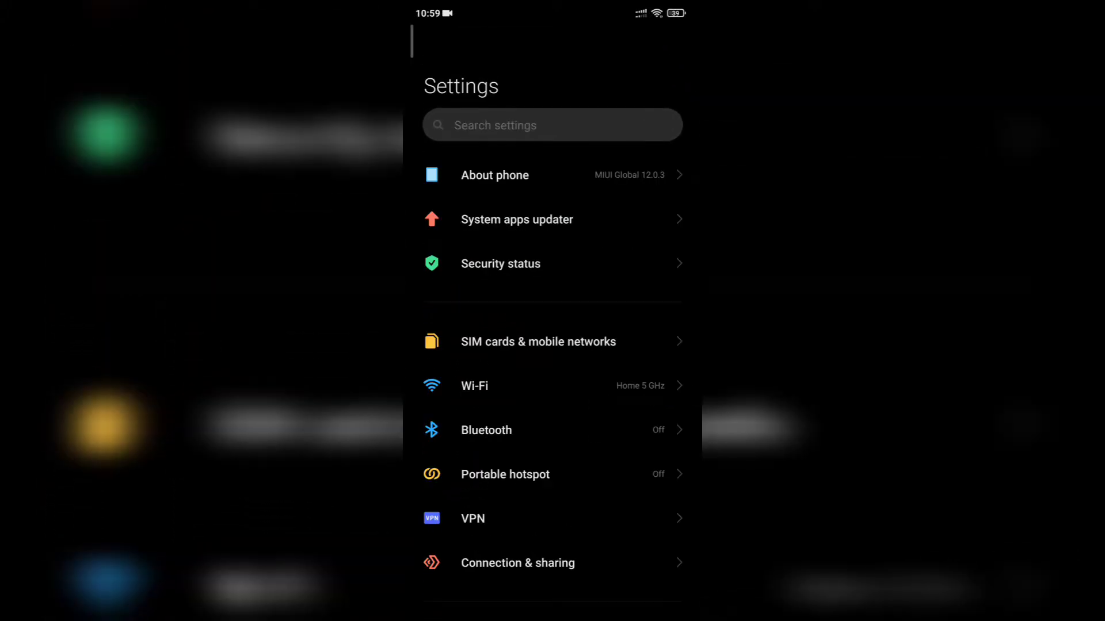
{"action": "scroll", "coordinate": [622, 363], "scroll_direction": "down", "scroll_amount": 3}
{"action": "scroll", "coordinate": [621, 295], "scroll_direction": "down", "scroll_amount": 3}
{"action": "scroll", "coordinate": [622, 311], "scroll_direction": "down", "scroll_amount": 3}
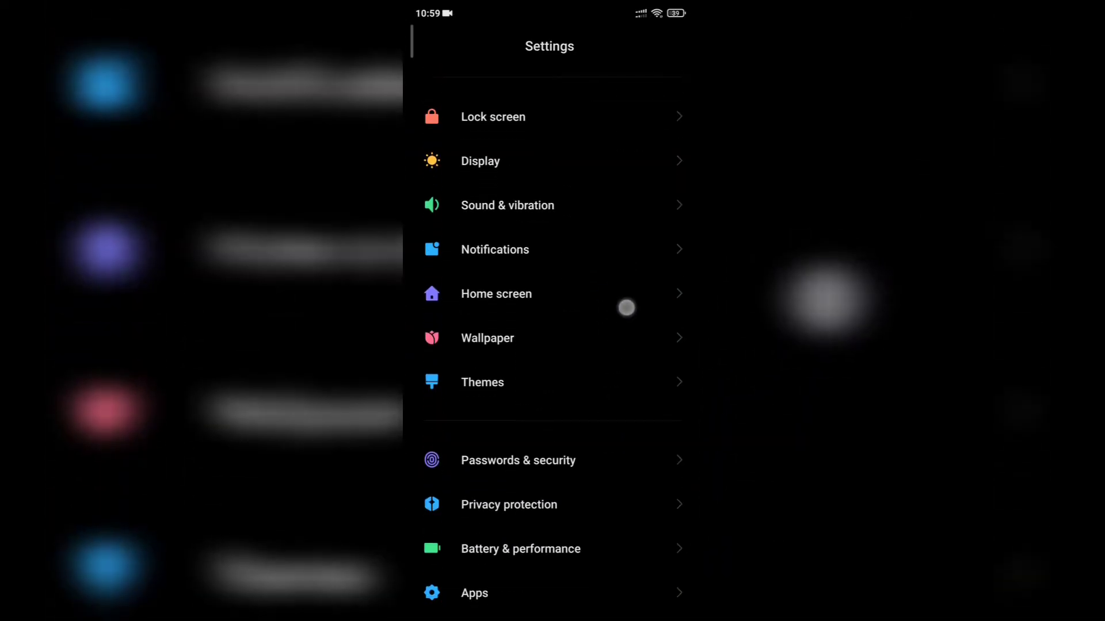
{"action": "left_click", "coordinate": [569, 449]}
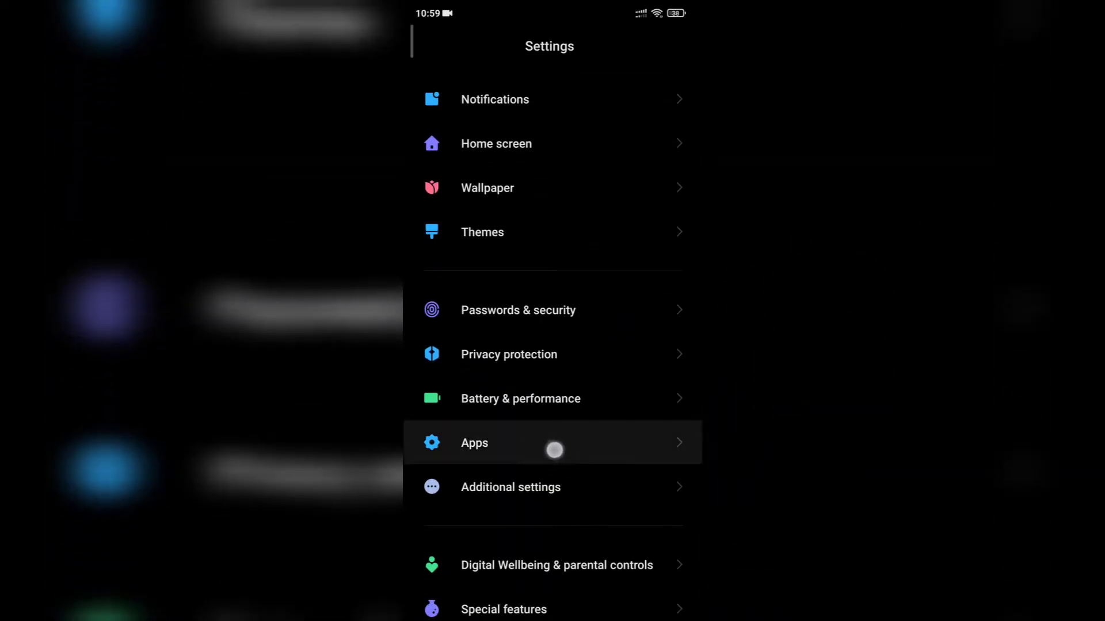
{"action": "left_click", "coordinate": [643, 173]}
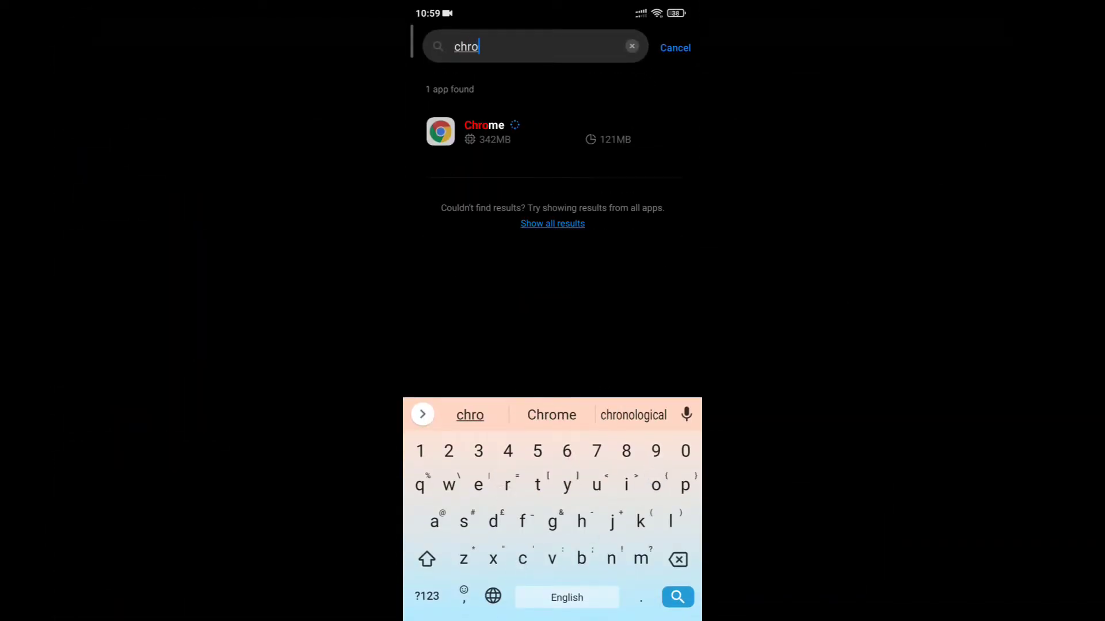
Clear all of Chrome's data through Manage space, confirm, and return Home.
{"action": "left_click", "coordinate": [483, 131]}
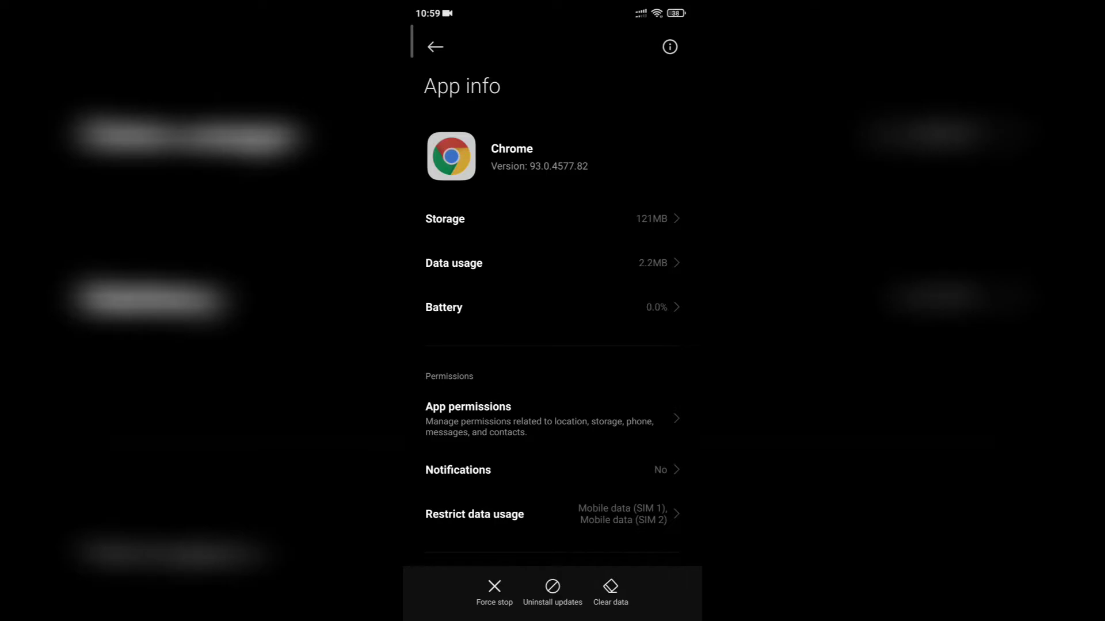
{"action": "left_click", "coordinate": [610, 592]}
{"action": "left_click", "coordinate": [461, 594]}
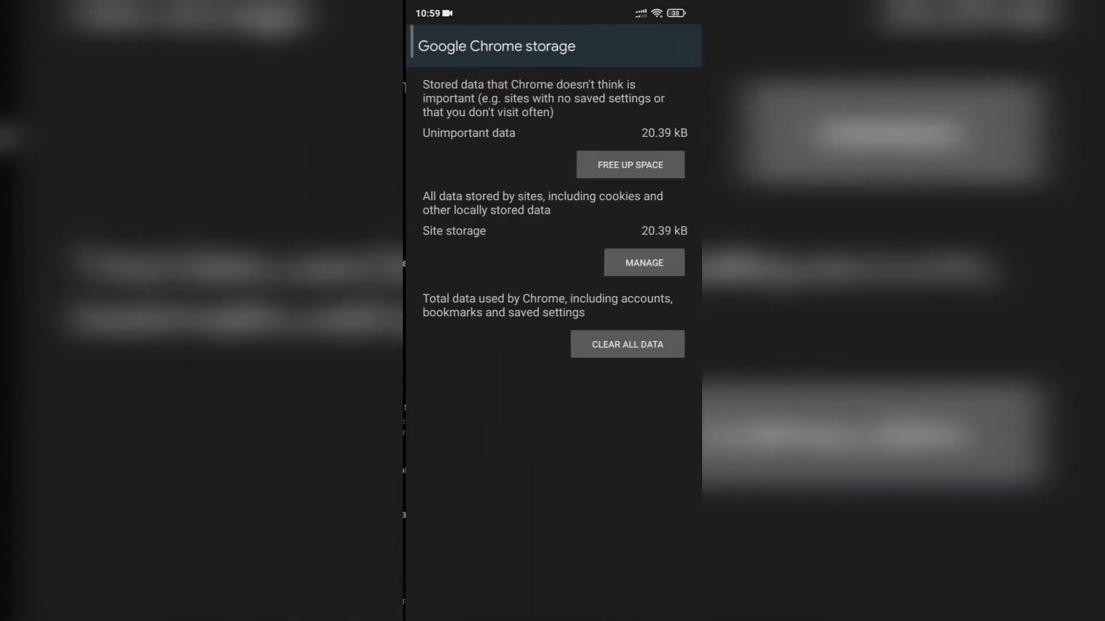
{"action": "left_click", "coordinate": [628, 343]}
{"action": "left_click", "coordinate": [656, 361]}
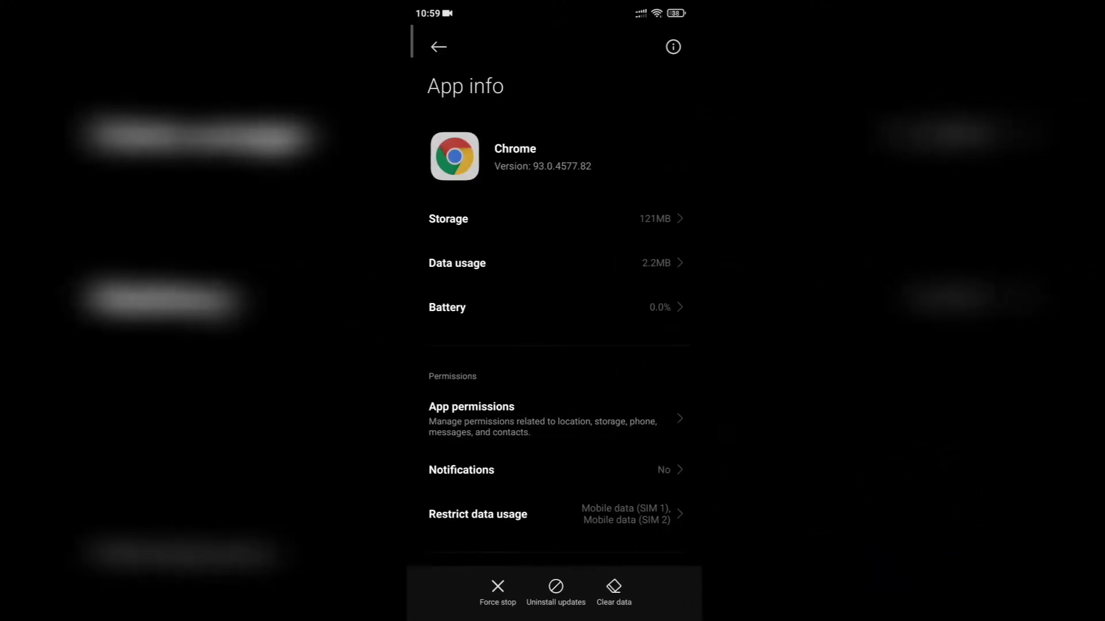
{"action": "key", "text": "Home"}
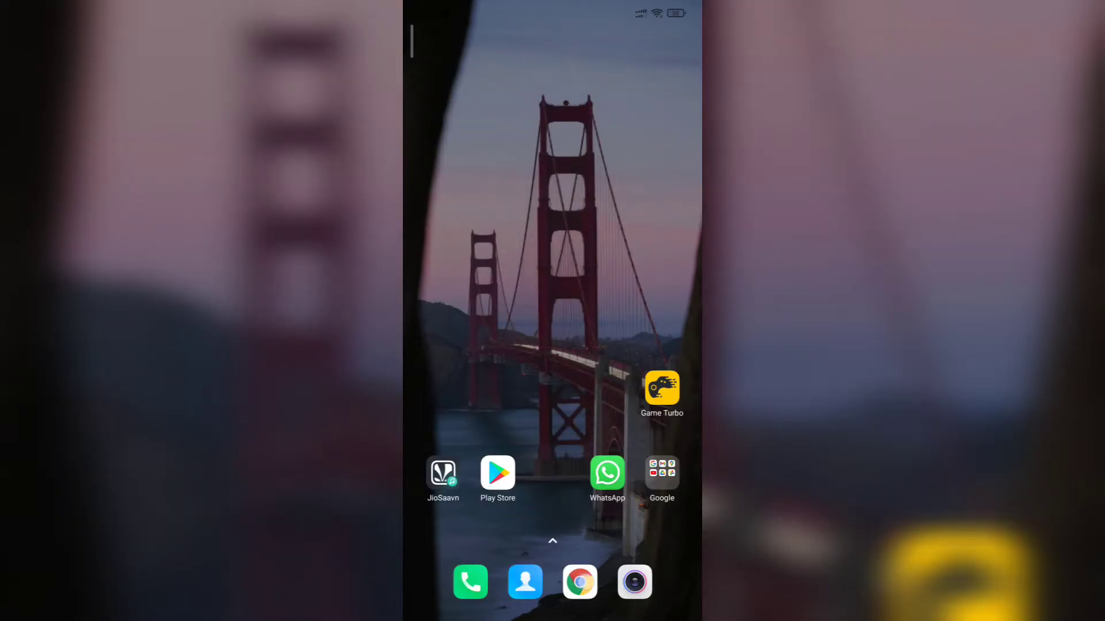
Relaunch Chrome, finish first-run setup without sync, and search Google for 'puzzahut'.
{"action": "left_click", "coordinate": [580, 582]}
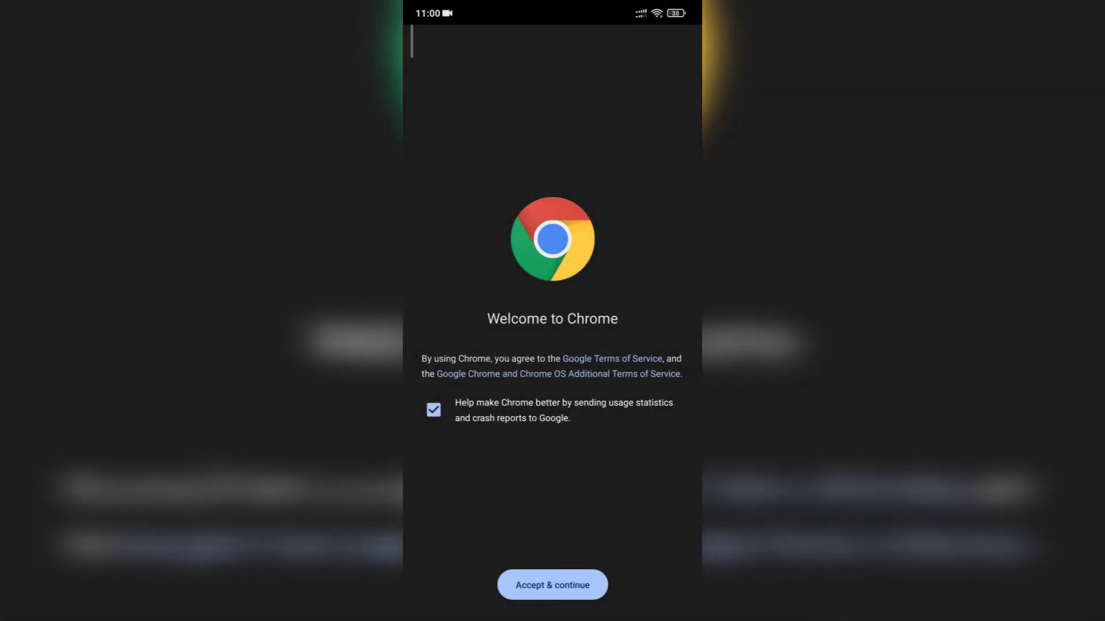
{"action": "left_click", "coordinate": [553, 586]}
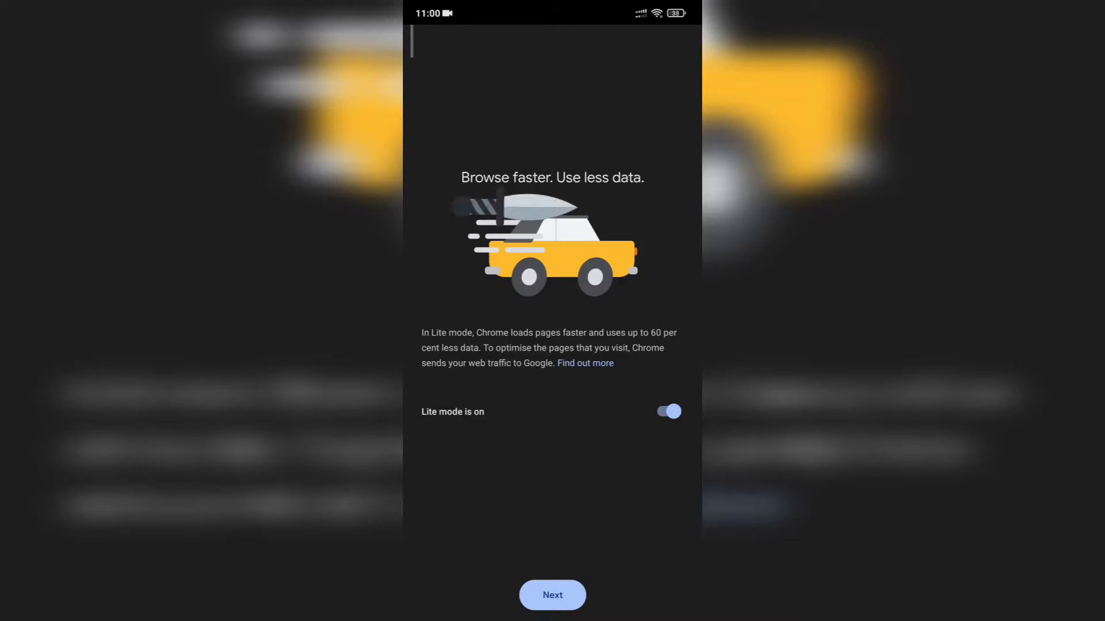
{"action": "left_click", "coordinate": [553, 595]}
{"action": "left_click", "coordinate": [456, 587]}
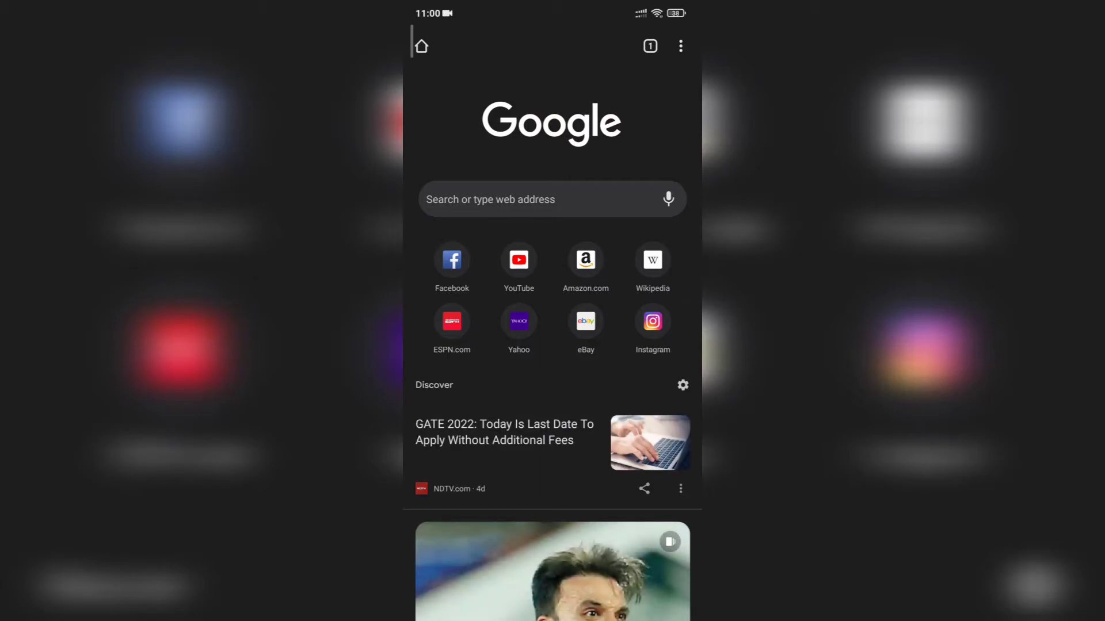
{"action": "left_click", "coordinate": [536, 199]}
{"action": "type", "text": "puz"}
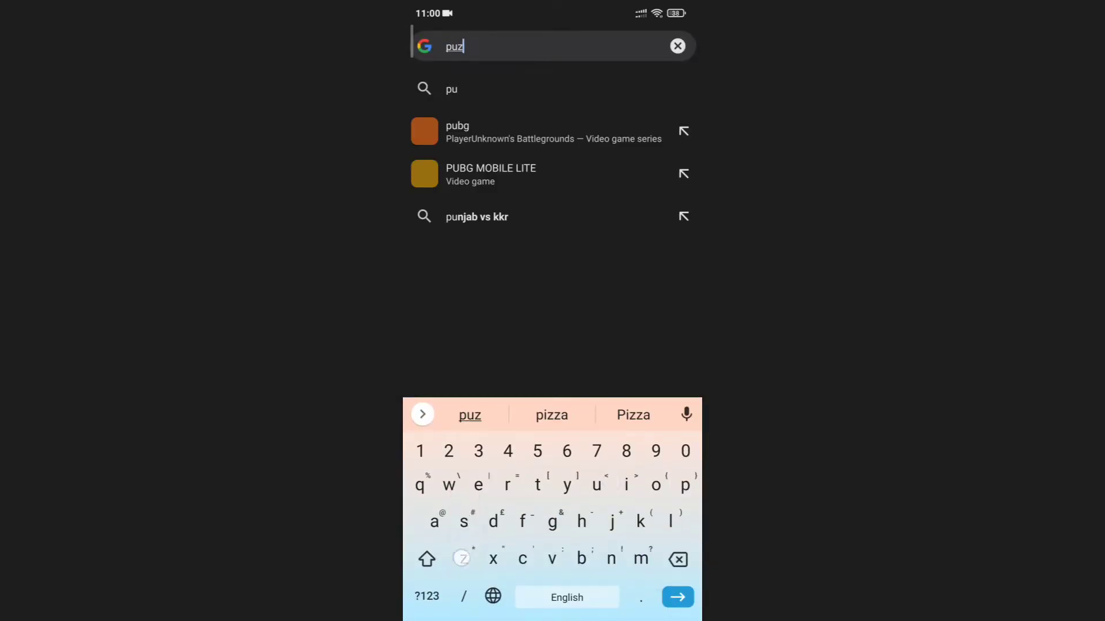
{"action": "type", "text": "zahut"}
{"action": "key", "text": "Return"}
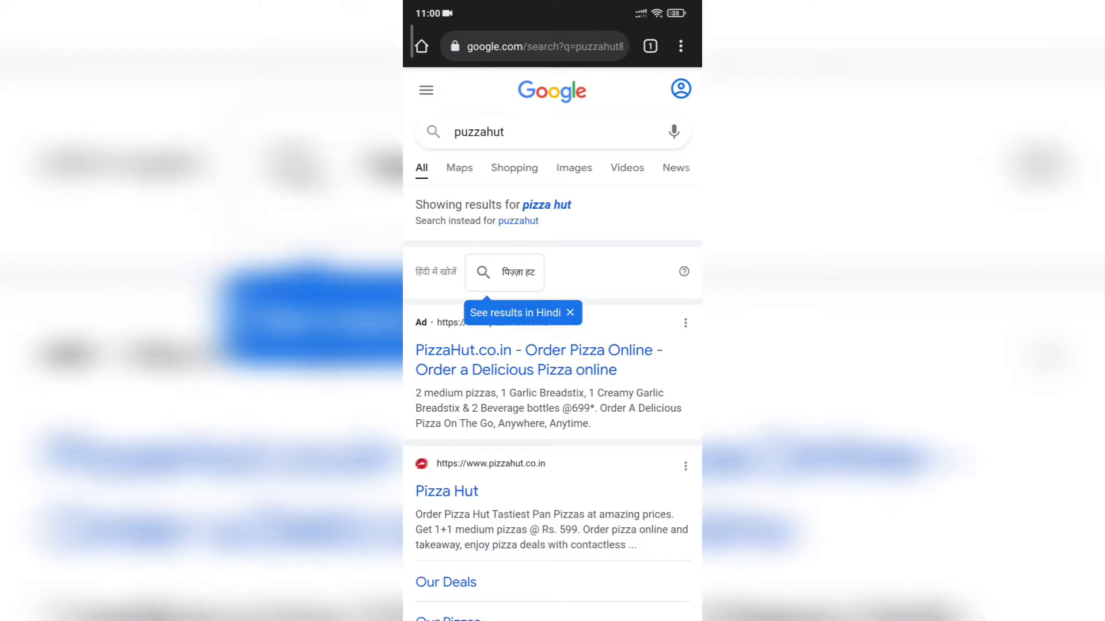
Open the Pizza Hut India result and adjust the quick settings panel.
{"action": "left_click", "coordinate": [484, 484]}
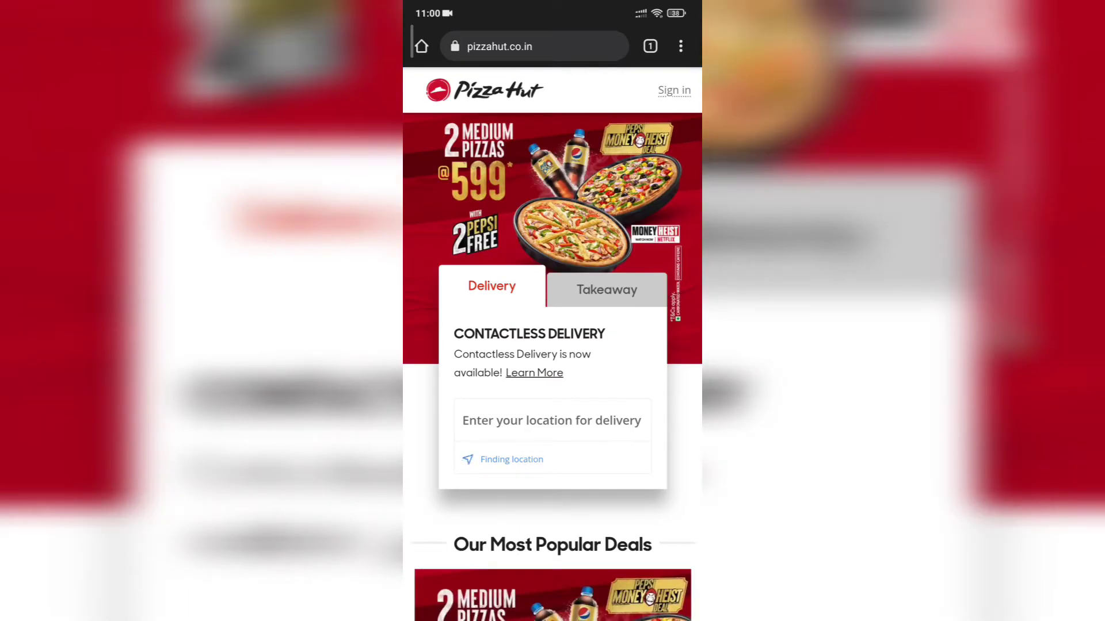
{"action": "left_click_drag", "start_coordinate": [552, 13], "coordinate": [553, 346]}
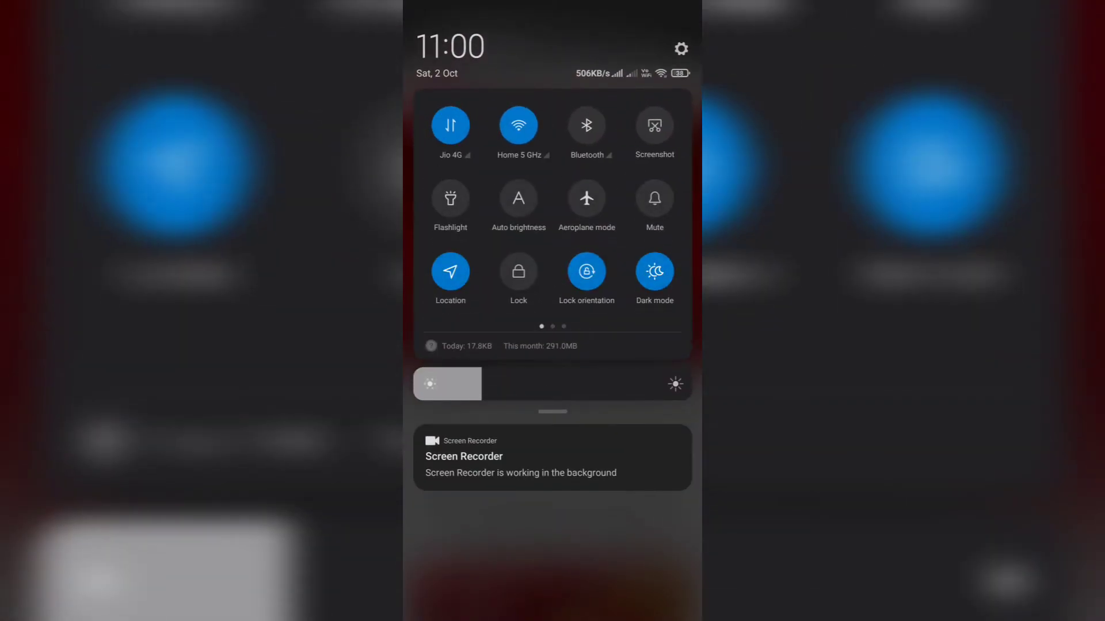
{"action": "left_click_drag", "start_coordinate": [484, 320], "coordinate": [443, 324]}
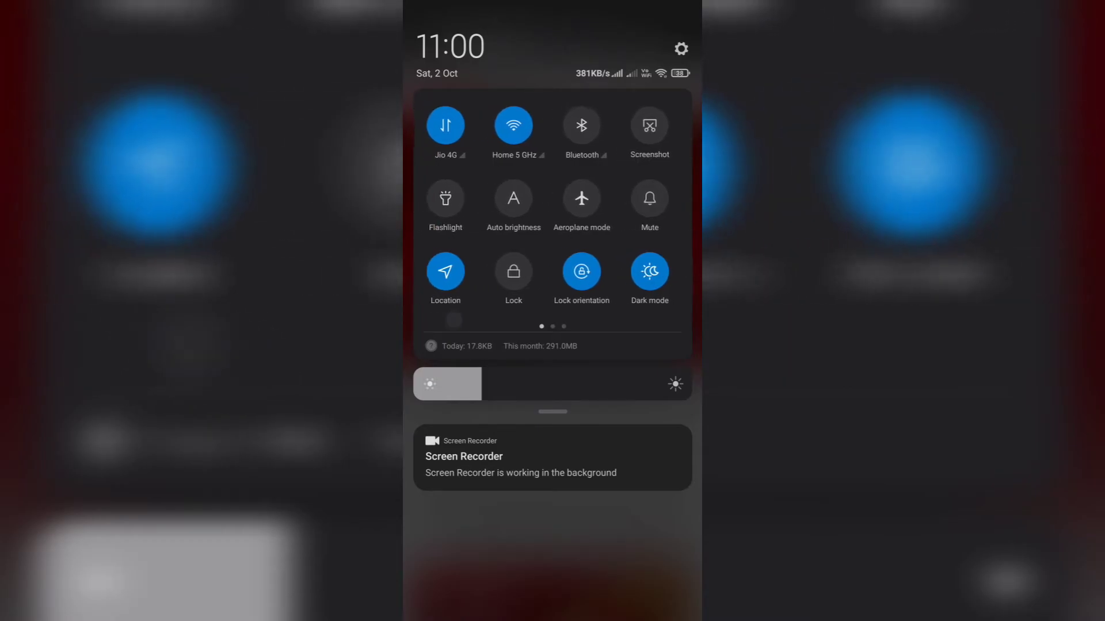
{"action": "left_click_drag", "start_coordinate": [552, 517], "coordinate": [553, 86]}
Request current location repeatedly, dismissing each 'can't ask for permission' error.
{"action": "left_click", "coordinate": [650, 365]}
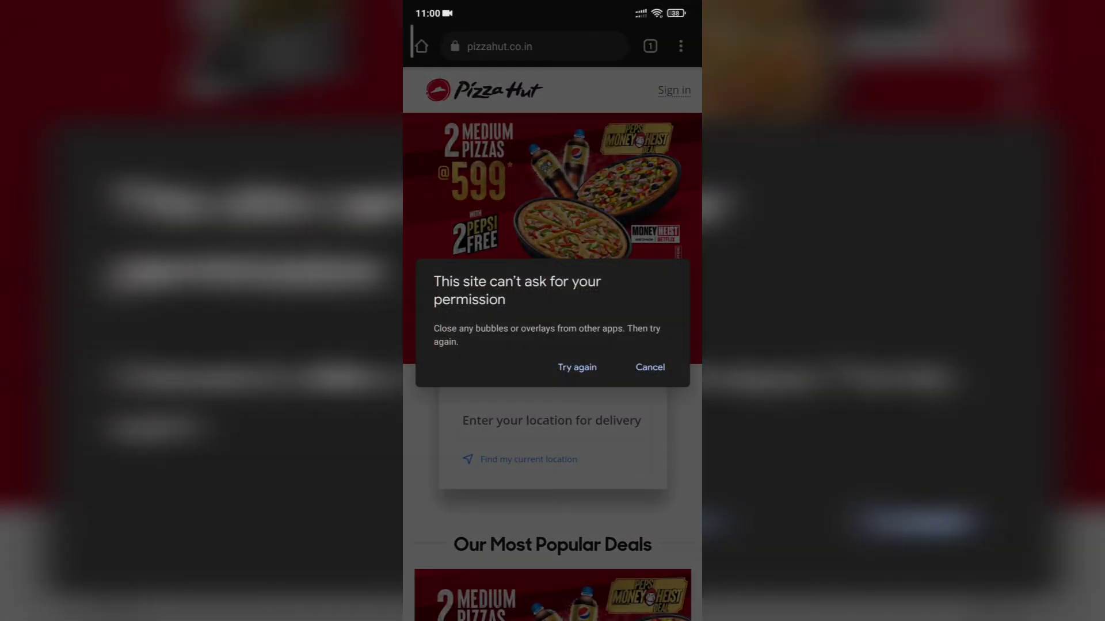
{"action": "left_click", "coordinate": [651, 367]}
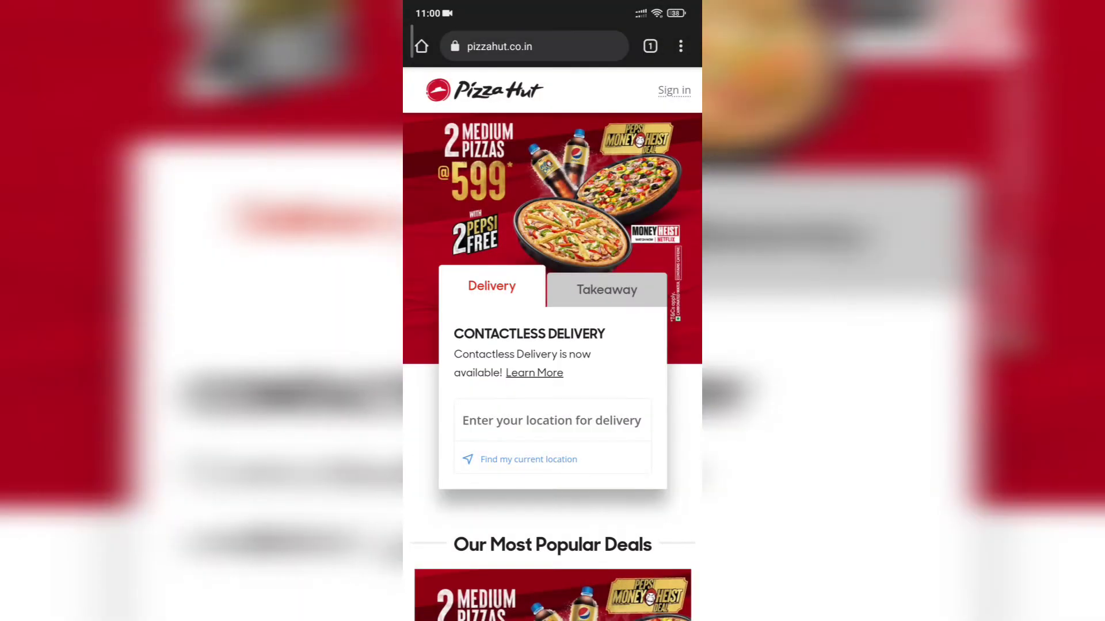
{"action": "left_click", "coordinate": [529, 459]}
{"action": "left_click", "coordinate": [650, 367]}
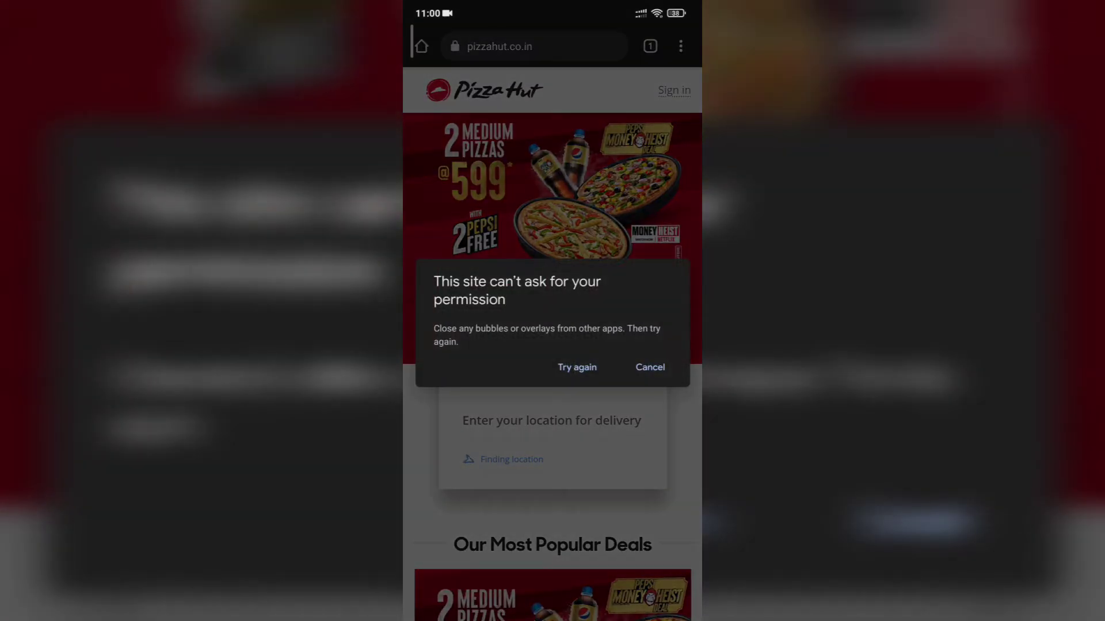
{"action": "left_click", "coordinate": [650, 367]}
{"action": "left_click", "coordinate": [529, 460]}
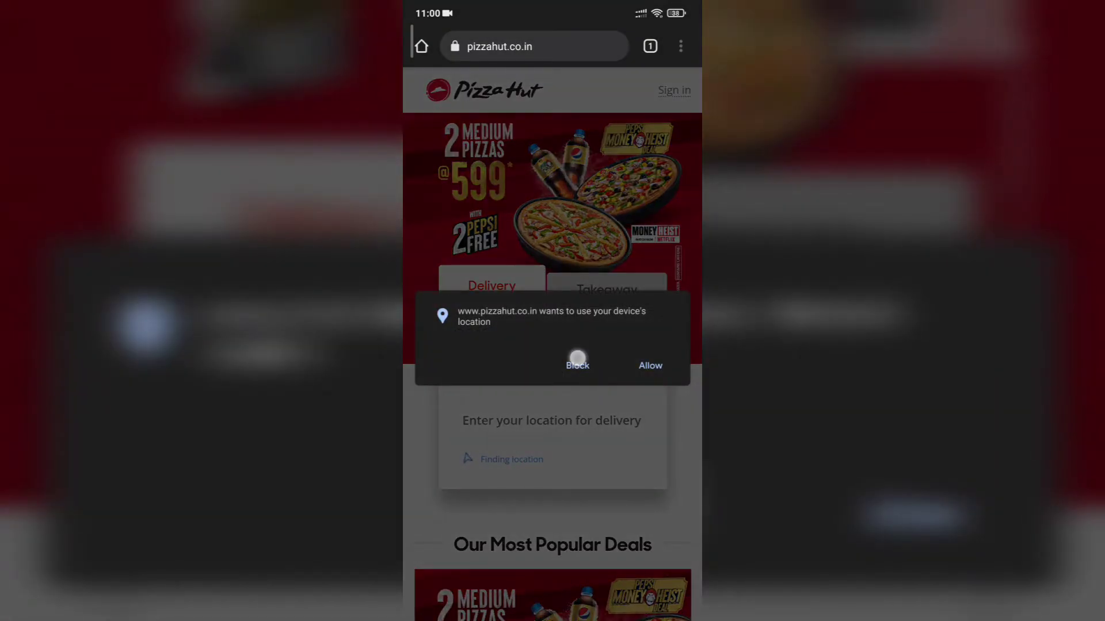
{"action": "left_click", "coordinate": [650, 366]}
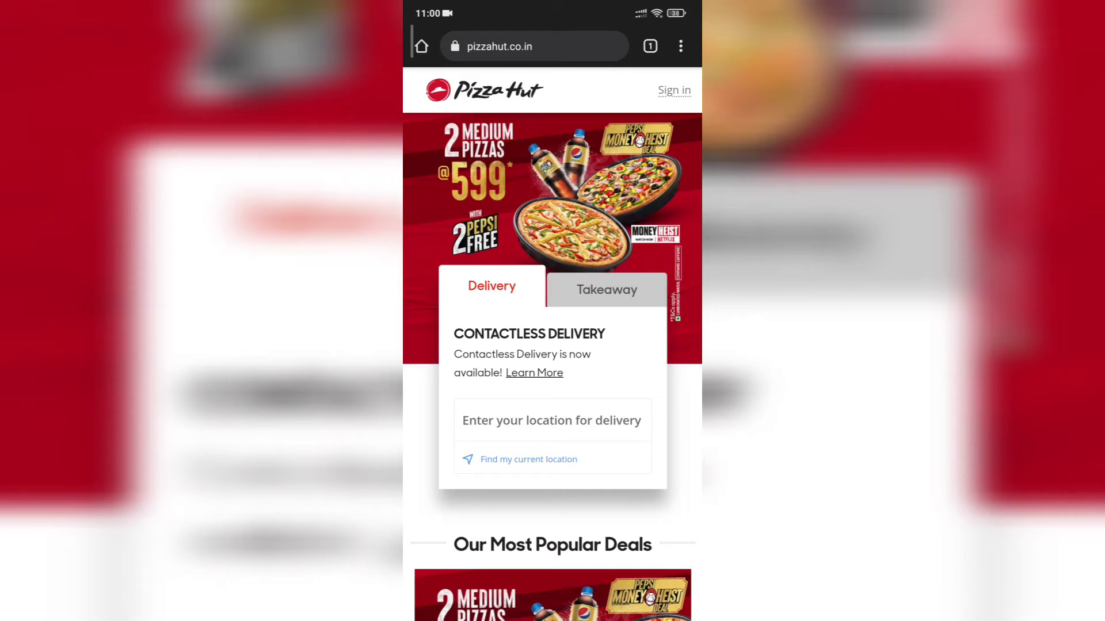
Set pizzahut.co.in to Allow under Chrome's Site settings > Location.
{"action": "left_click", "coordinate": [680, 46]}
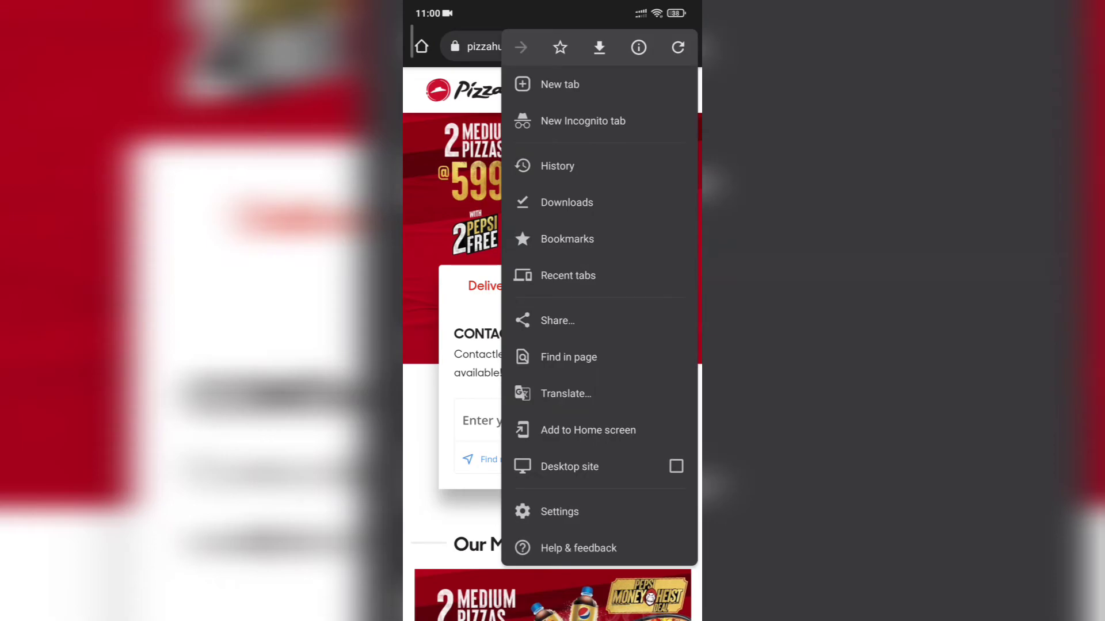
{"action": "left_click", "coordinate": [570, 511]}
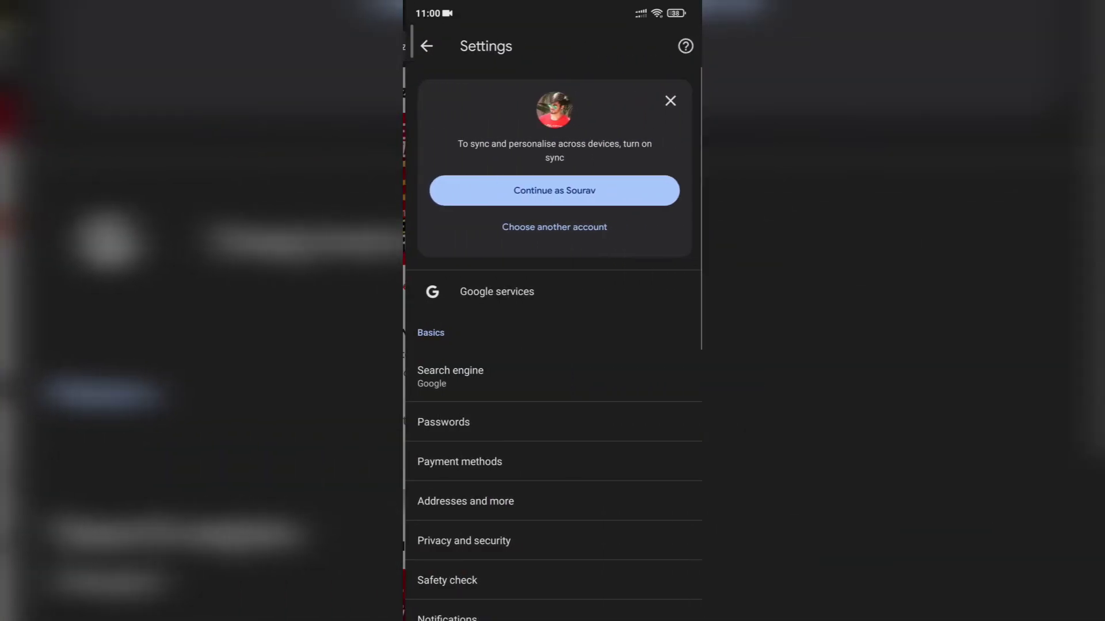
{"action": "scroll", "coordinate": [584, 363], "scroll_direction": "down", "scroll_amount": 10}
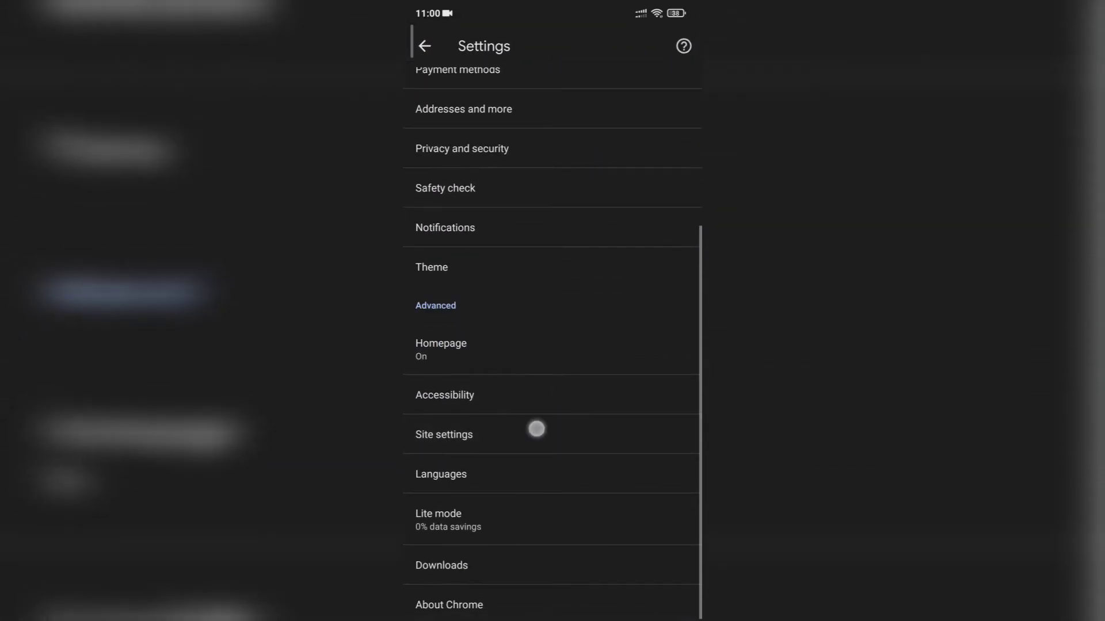
{"action": "left_click", "coordinate": [536, 429]}
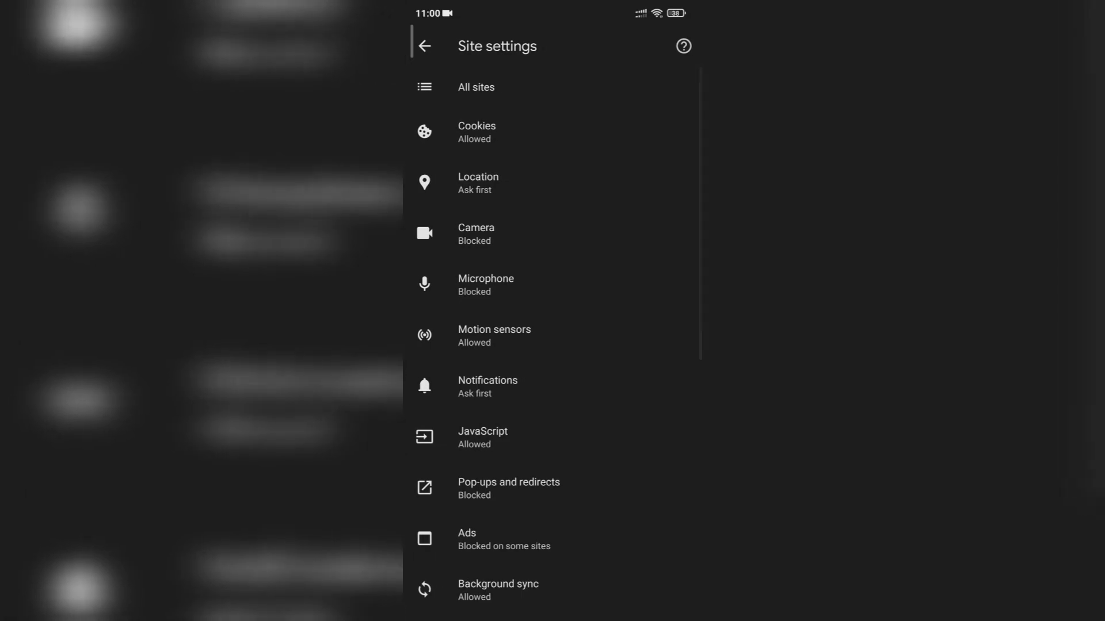
{"action": "left_click", "coordinate": [570, 183]}
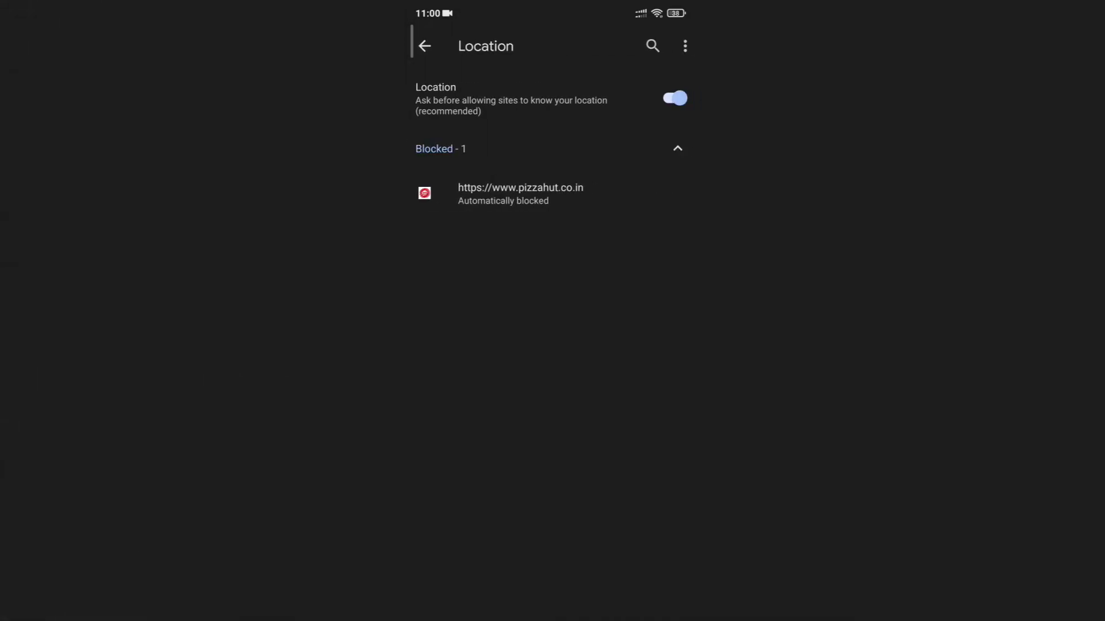
{"action": "left_click", "coordinate": [598, 201]}
{"action": "left_click", "coordinate": [484, 286]}
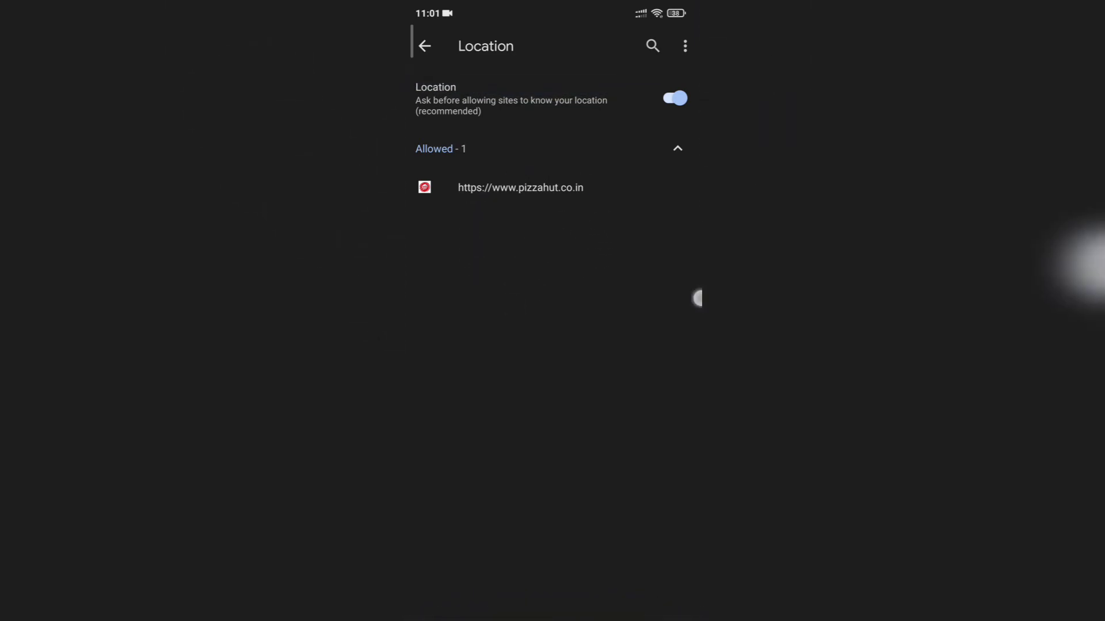
{"action": "left_click_drag", "start_coordinate": [702, 298], "coordinate": [605, 297]}
Go back to the Pizza Hut page and use Find my current location.
{"action": "left_click_drag", "start_coordinate": [700, 297], "coordinate": [604, 298]}
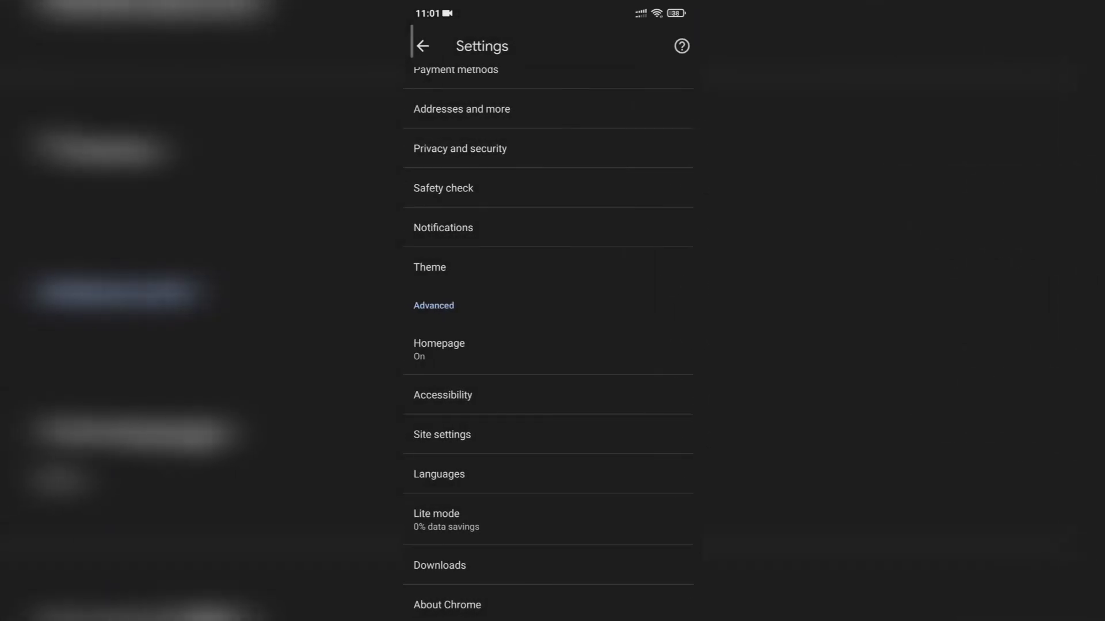
{"action": "left_click_drag", "start_coordinate": [406, 298], "coordinate": [518, 298]}
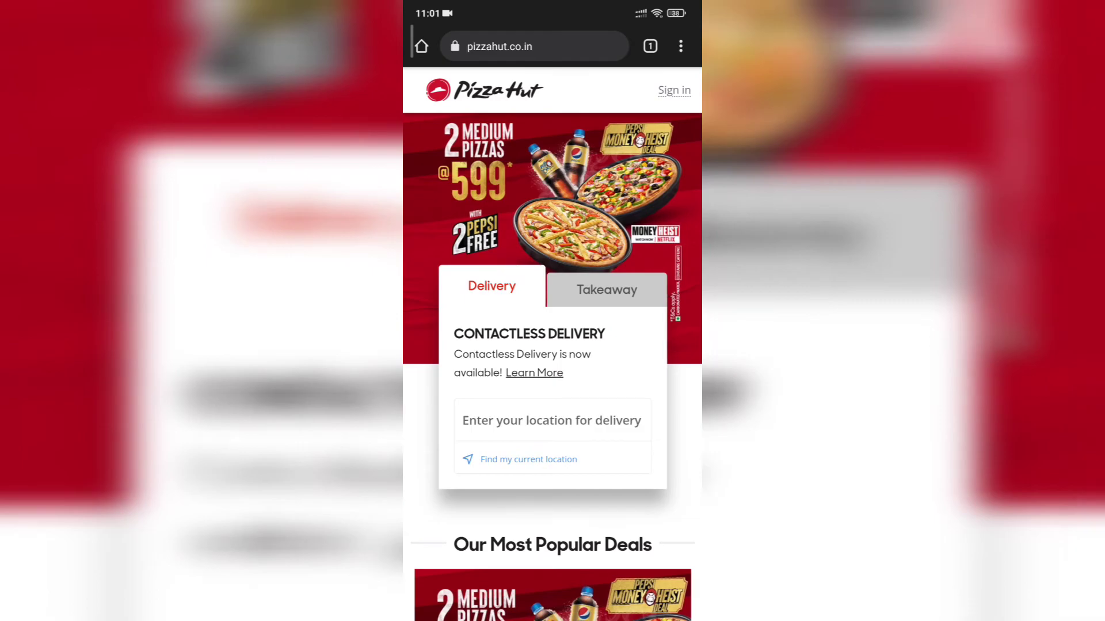
{"action": "left_click", "coordinate": [528, 459]}
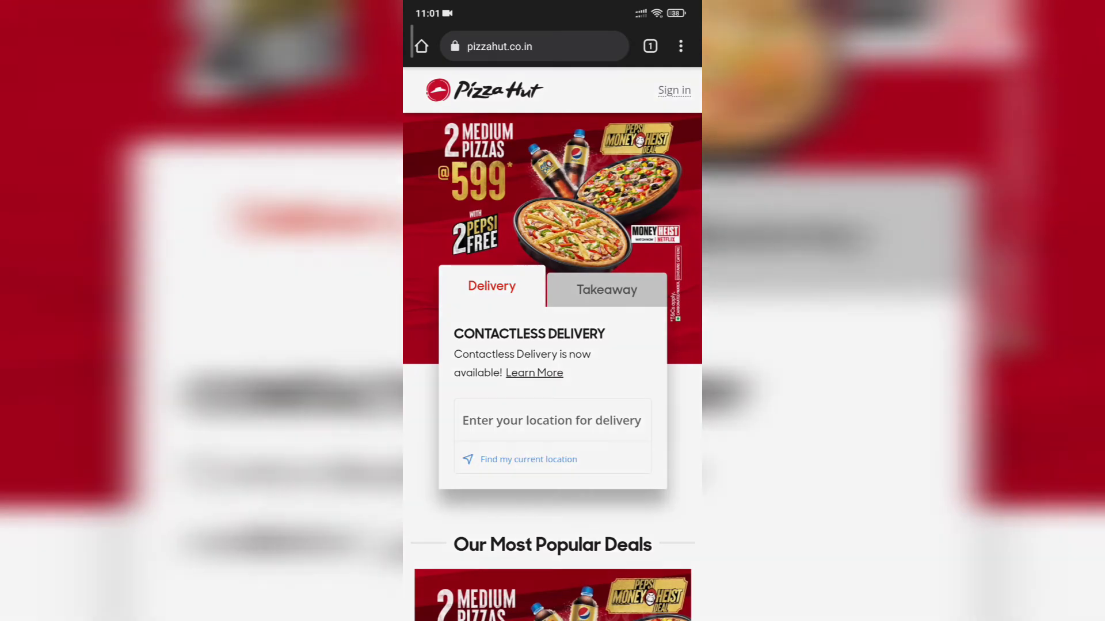